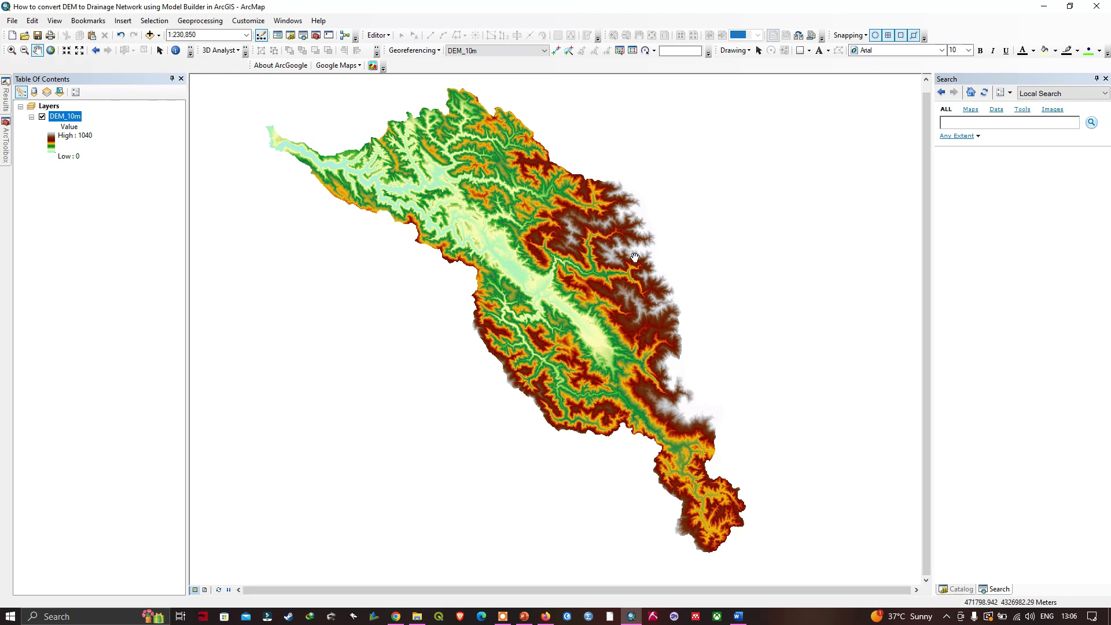
Switch to the Word document and read the ArcGIS Model Builder overview and its primary uses
{"action": "key", "text": "alt+Tab"}
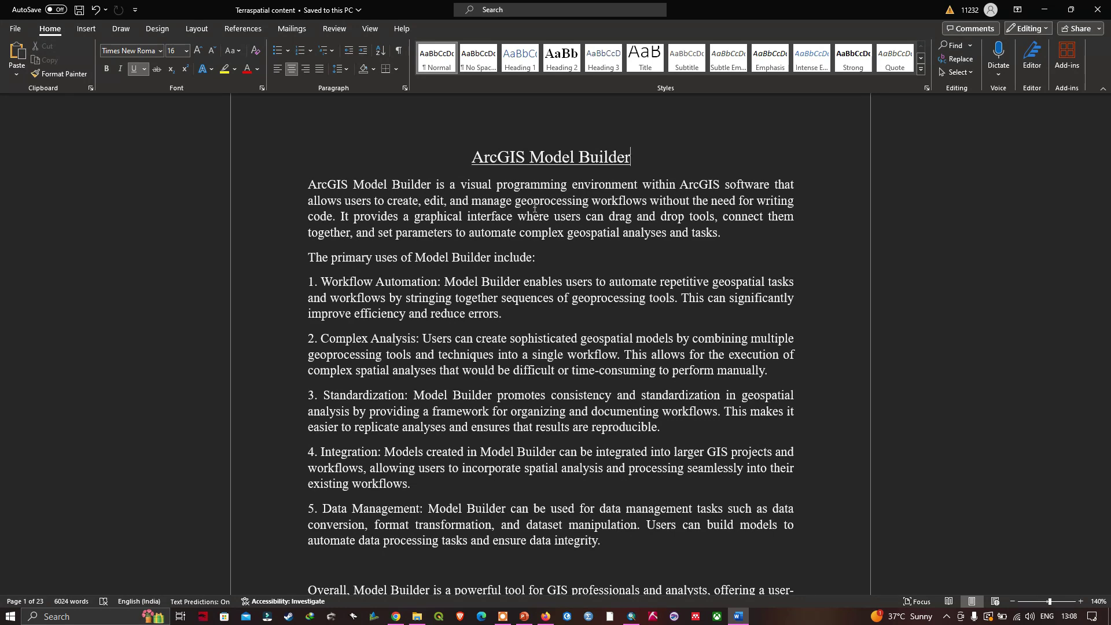
{"action": "scroll", "coordinate": [535, 208], "scroll_direction": "down", "scroll_amount": 2}
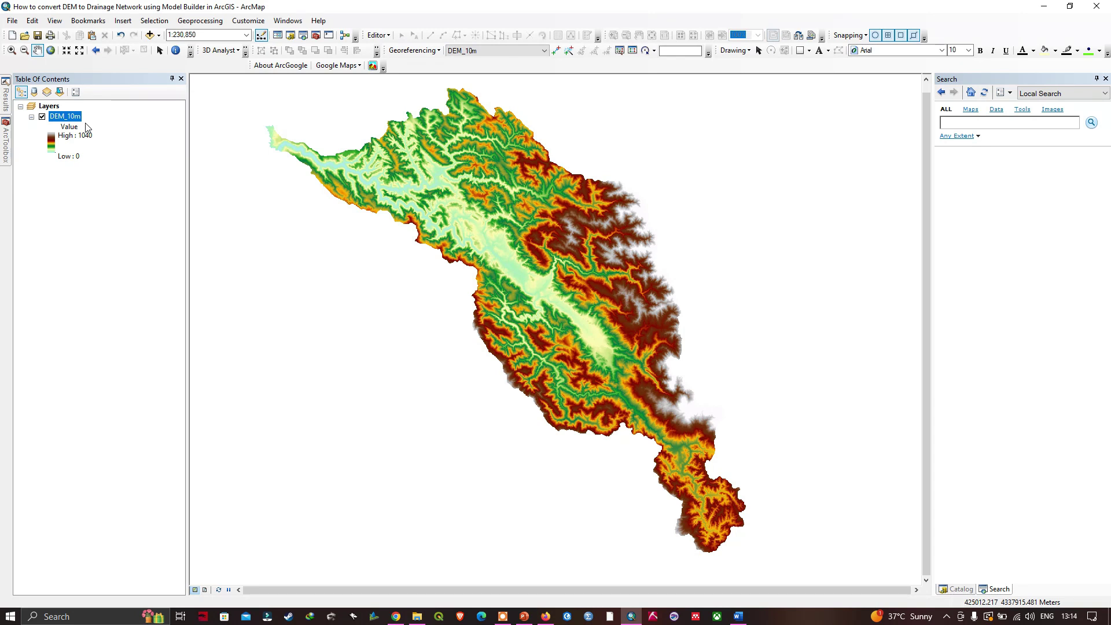
Add the DEM_to_Drainage_network.tbx toolbox from the Data folder to ArcToolbox in ArcMap
{"action": "mouse_move", "coordinate": [8, 144]}
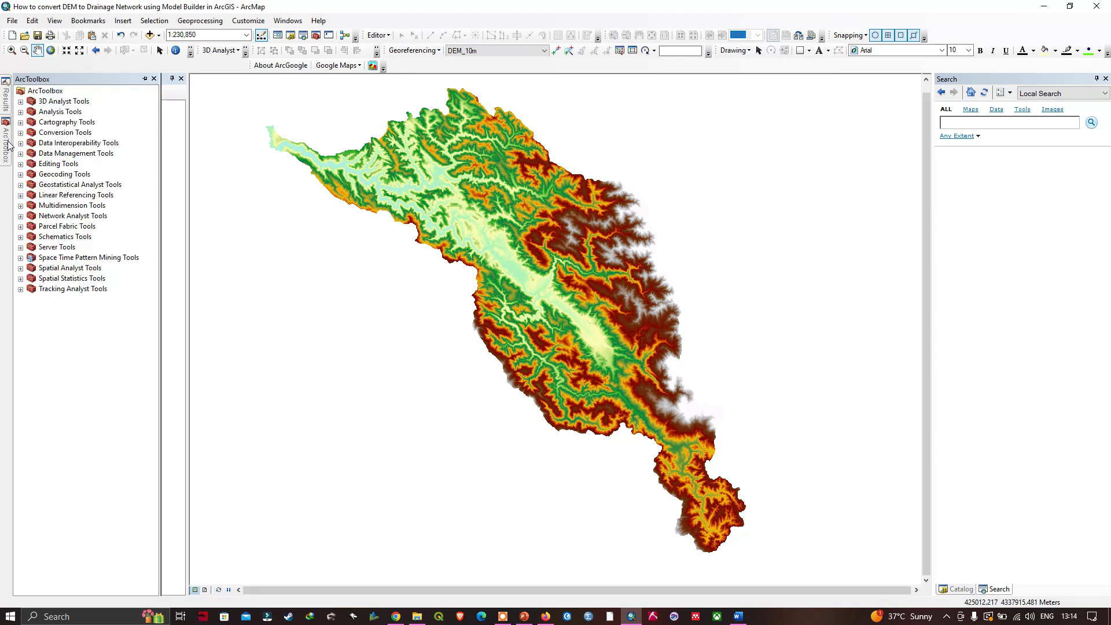
{"action": "right_click", "coordinate": [51, 92]}
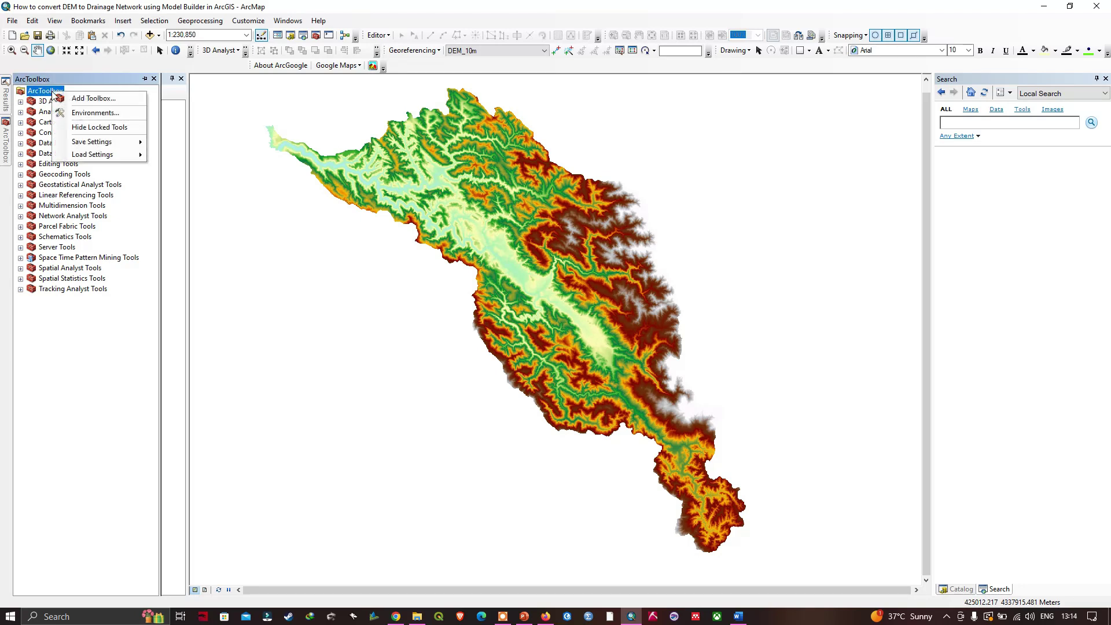
{"action": "left_click", "coordinate": [94, 98]}
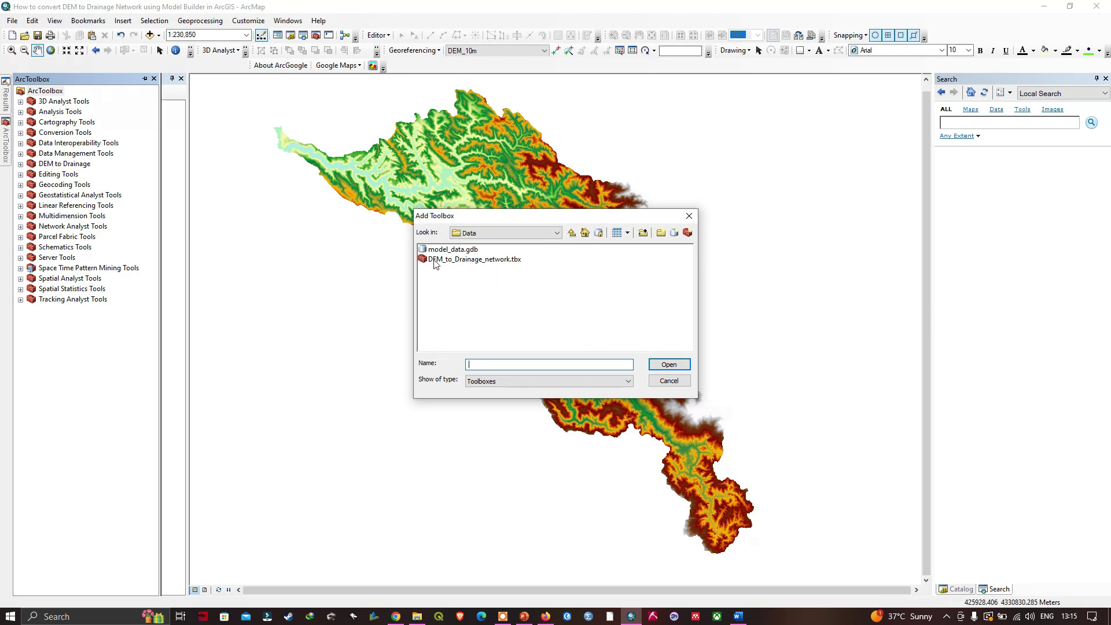
{"action": "left_click", "coordinate": [491, 260]}
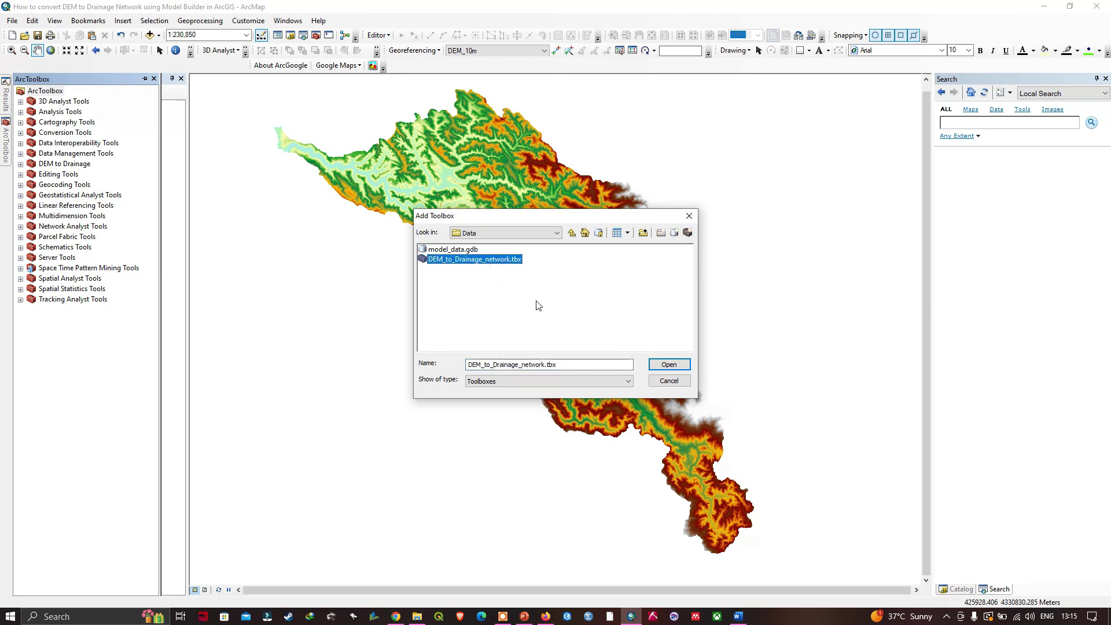
{"action": "left_click", "coordinate": [668, 365]}
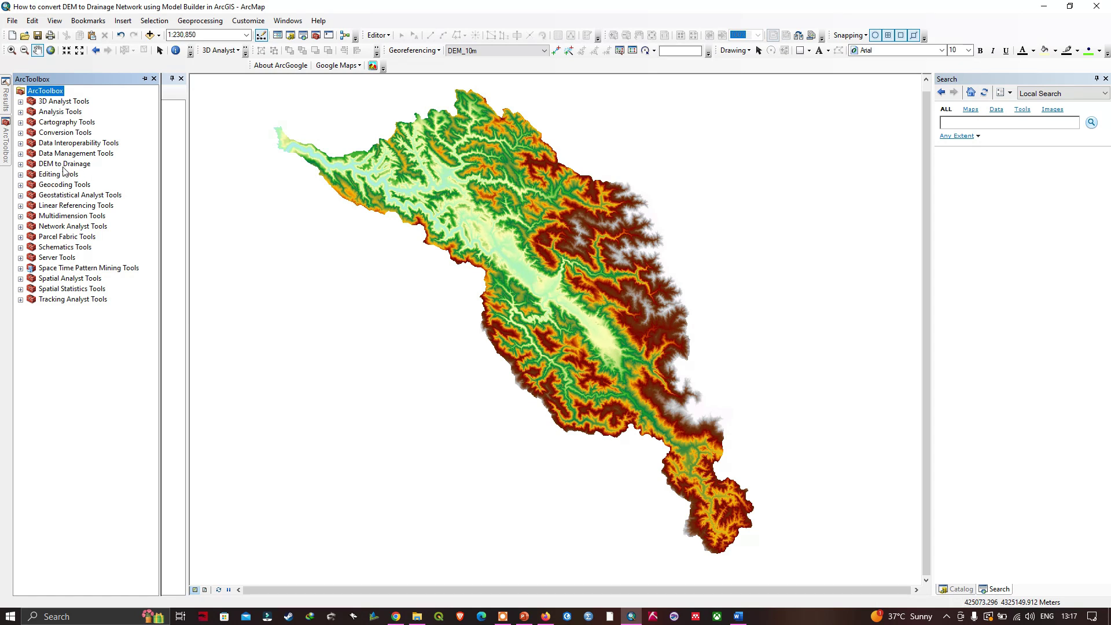
View the parameters of the Create Streamlines tool in the DEM to Drainage toolbox, then cancel without running it
{"action": "left_click", "coordinate": [21, 164]}
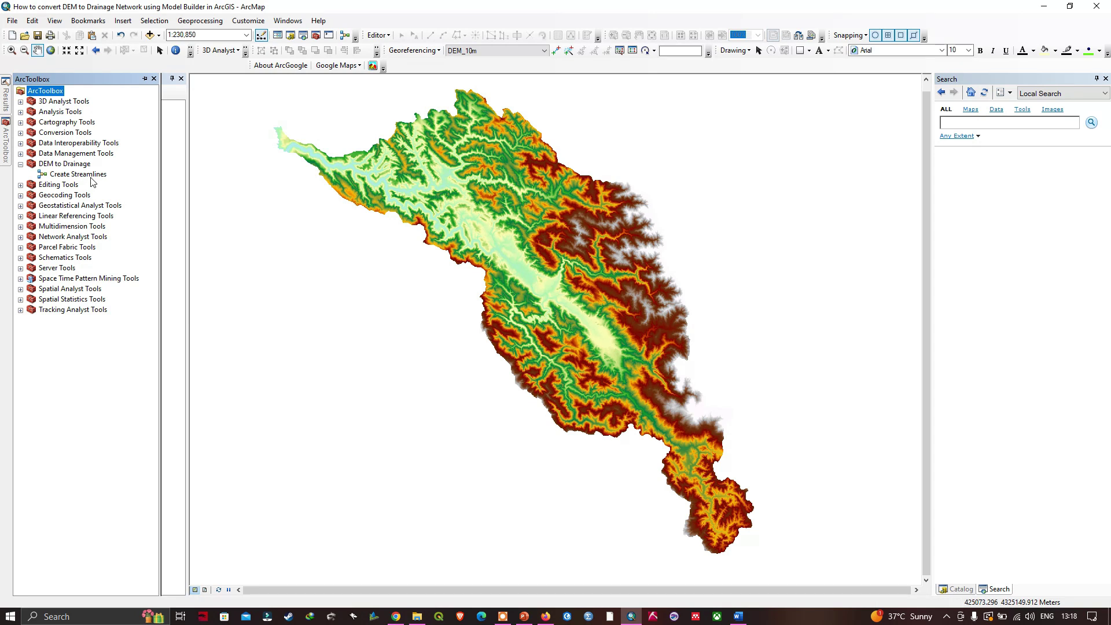
{"action": "left_click", "coordinate": [21, 186]}
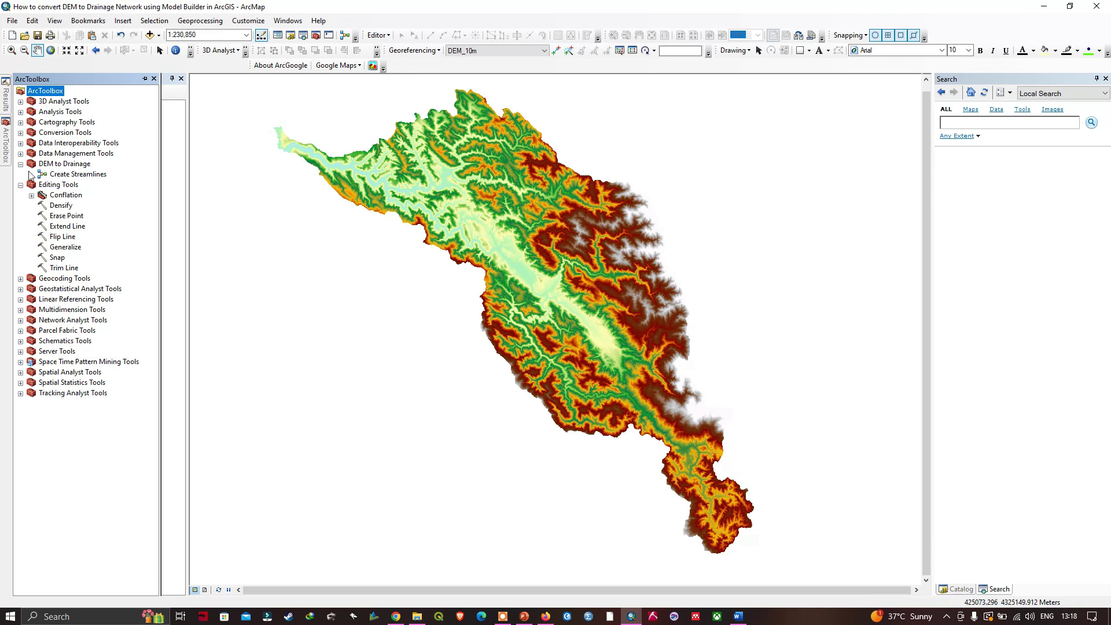
{"action": "left_click", "coordinate": [83, 176]}
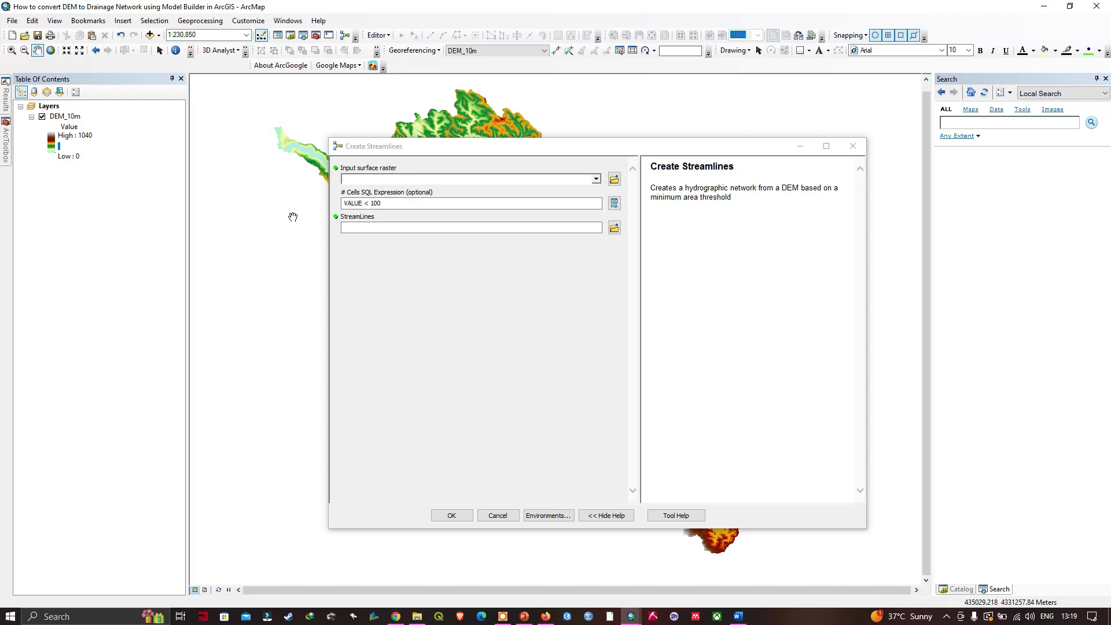
{"action": "left_click", "coordinate": [497, 515]}
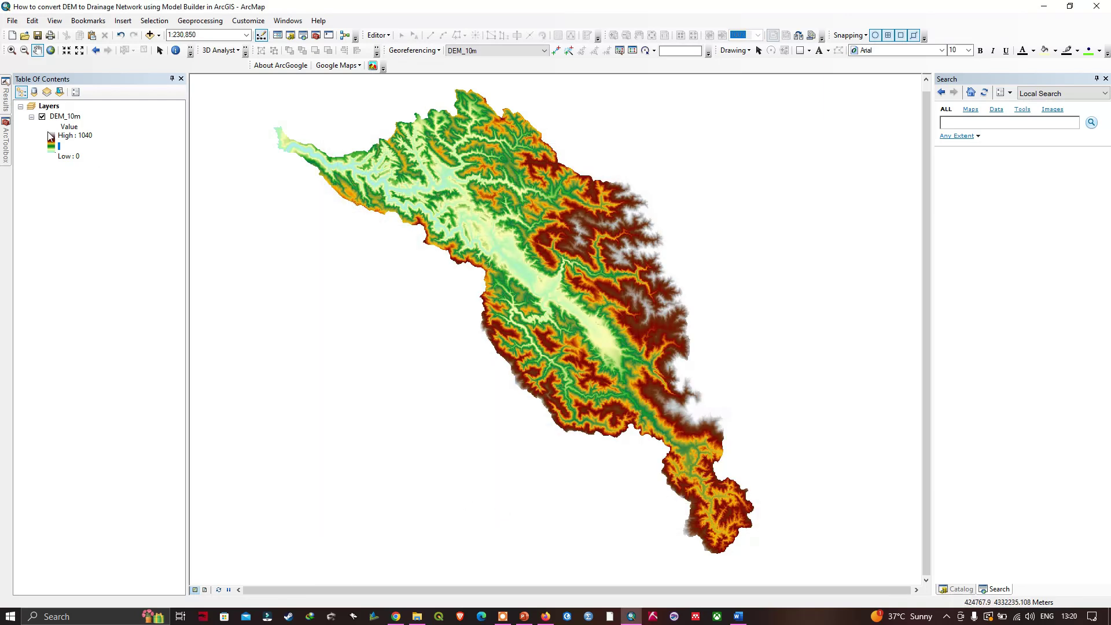
Open the Create Streamlines model for editing and enlarge its window to show the whole workflow diagram
{"action": "mouse_move", "coordinate": [7, 145]}
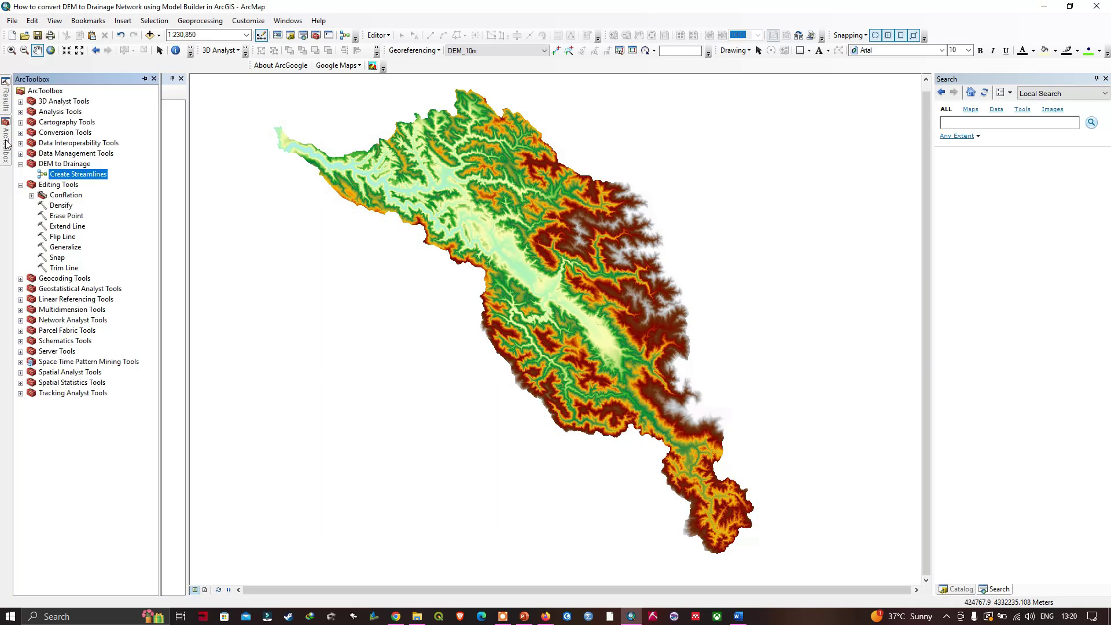
{"action": "right_click", "coordinate": [79, 176]}
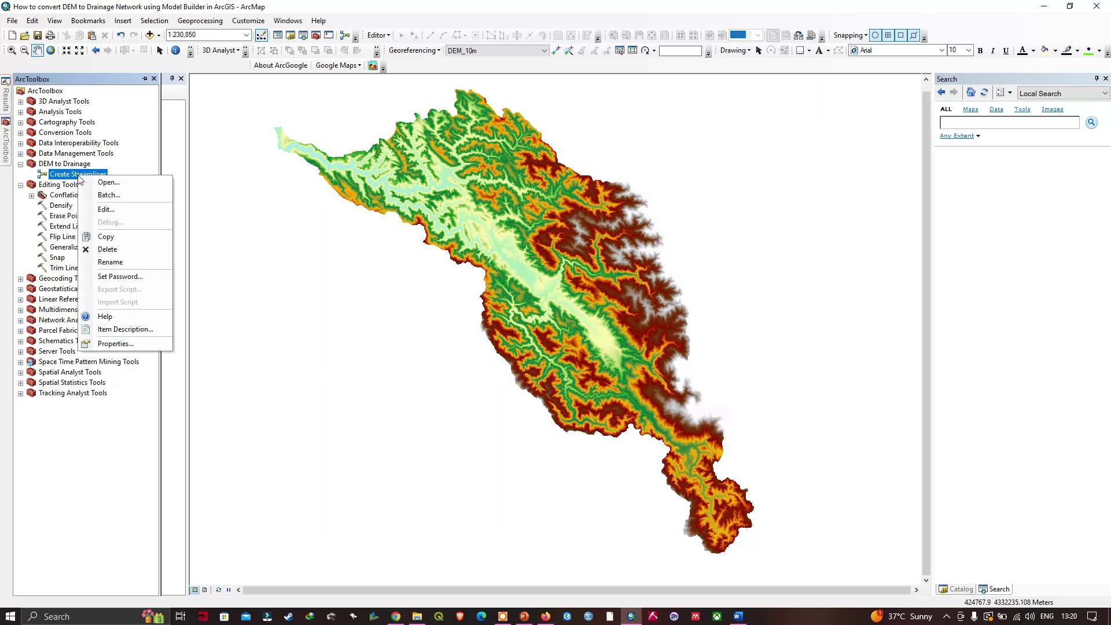
{"action": "left_click", "coordinate": [107, 211]}
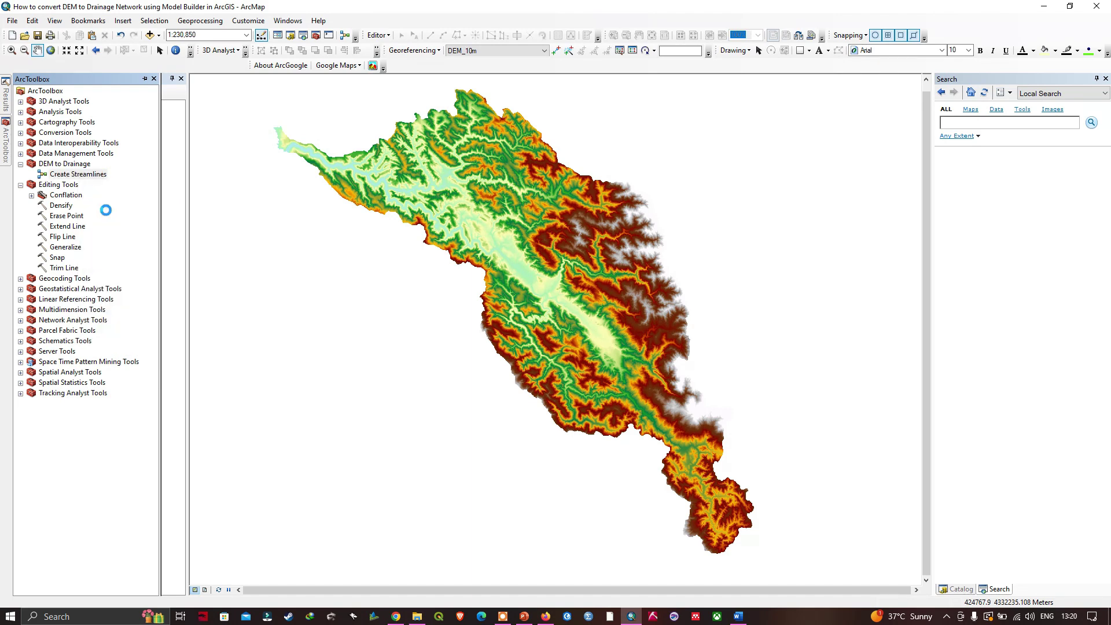
{"action": "left_click_drag", "start_coordinate": [404, 75], "coordinate": [607, 144]}
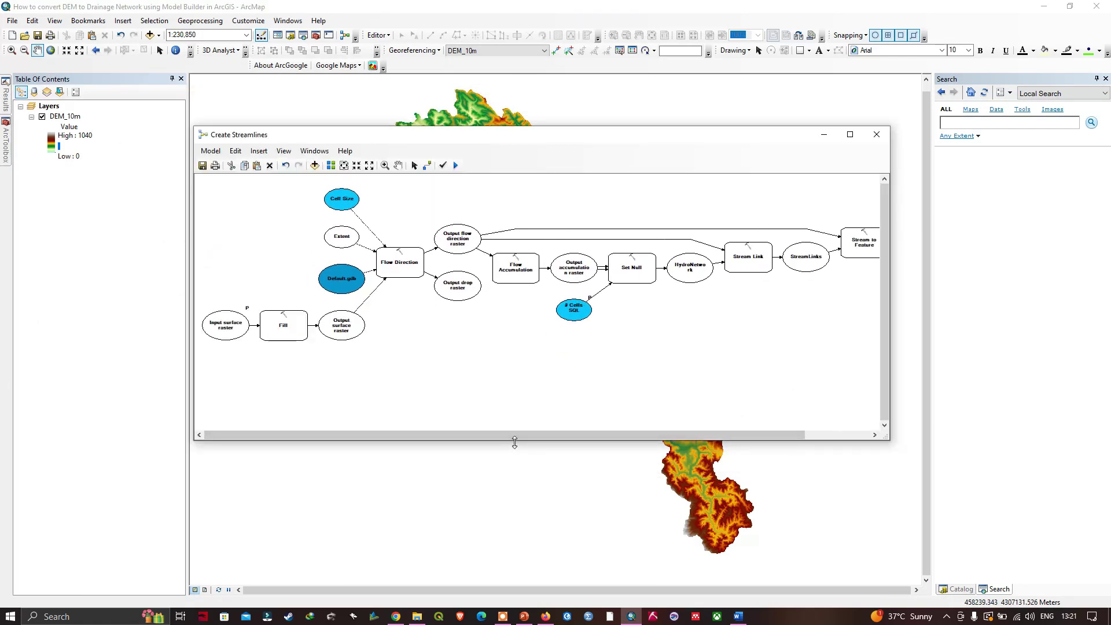
{"action": "left_click_drag", "start_coordinate": [515, 442], "coordinate": [514, 491]}
{"action": "left_click_drag", "start_coordinate": [584, 138], "coordinate": [474, 135]}
{"action": "left_click_drag", "start_coordinate": [773, 271], "coordinate": [1065, 291]}
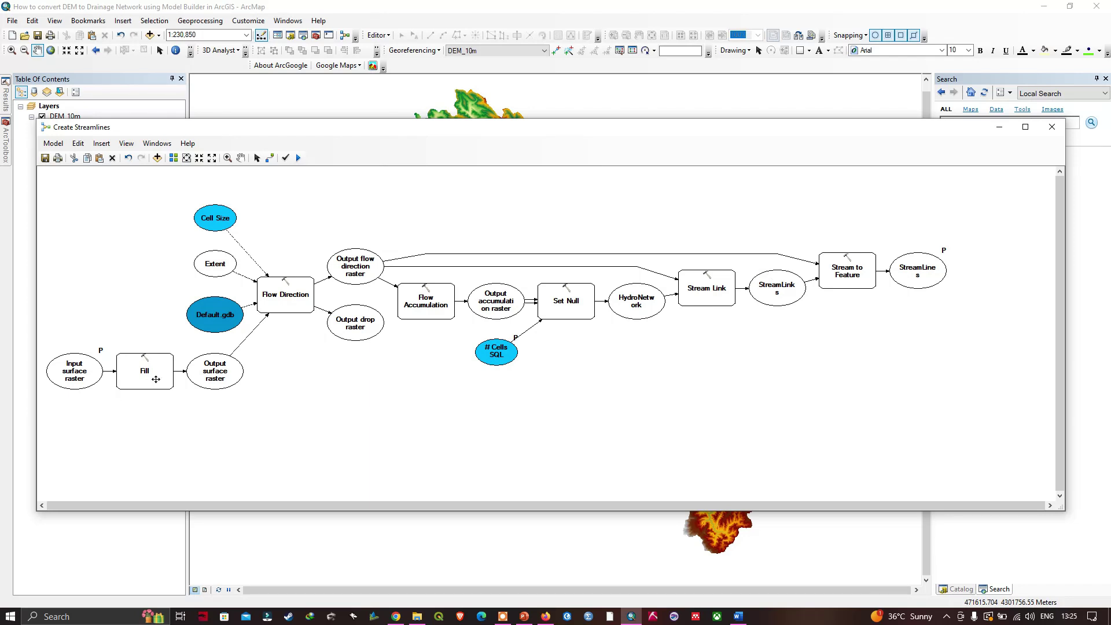
Set the model's Input surface raster to DEM_10m
{"action": "mouse_move", "coordinate": [143, 379]}
{"action": "double_click", "coordinate": [82, 373]}
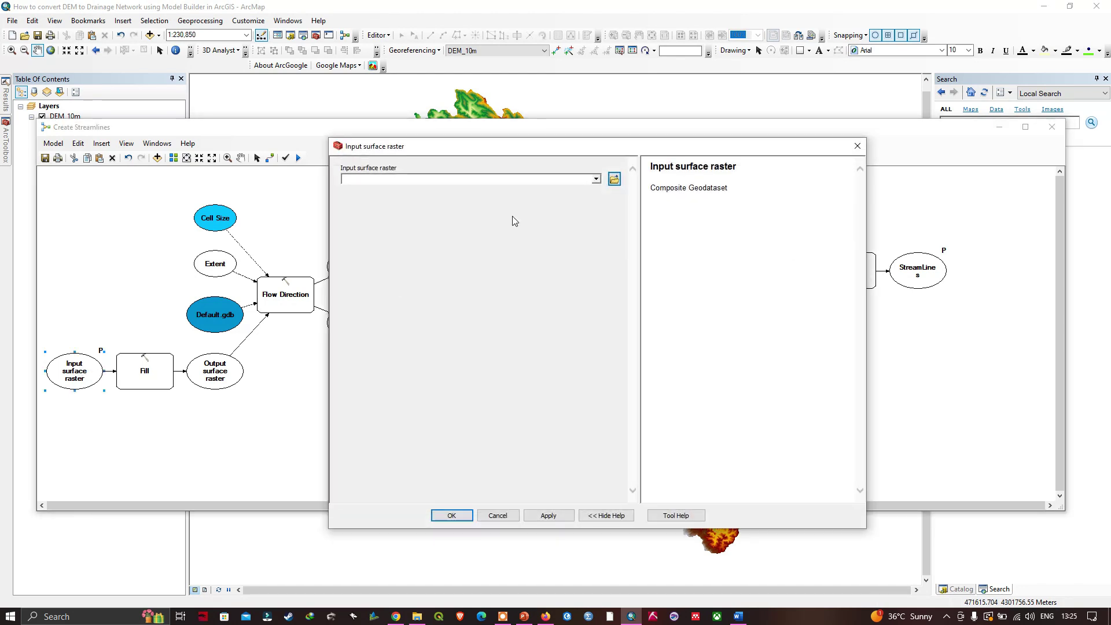
{"action": "left_click", "coordinate": [596, 180]}
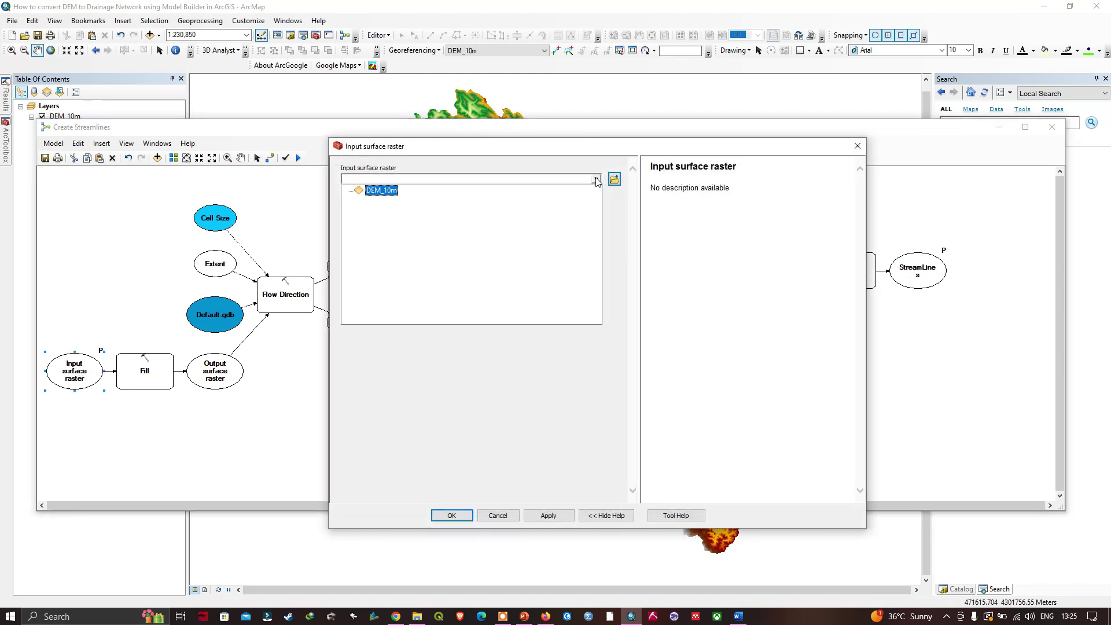
{"action": "left_click", "coordinate": [381, 191]}
{"action": "left_click", "coordinate": [451, 515]}
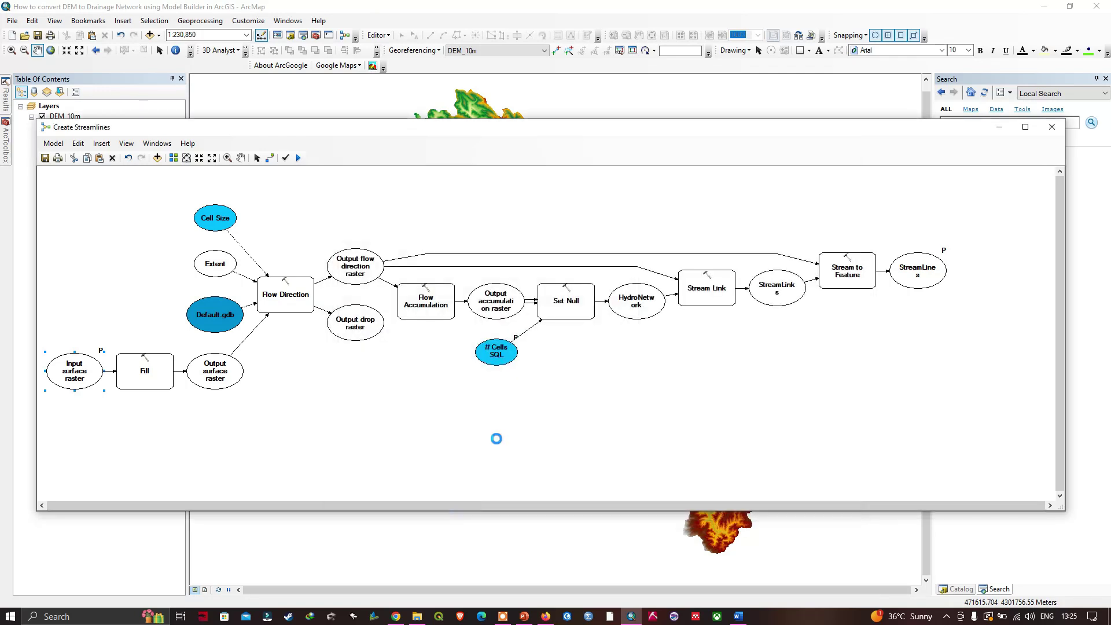
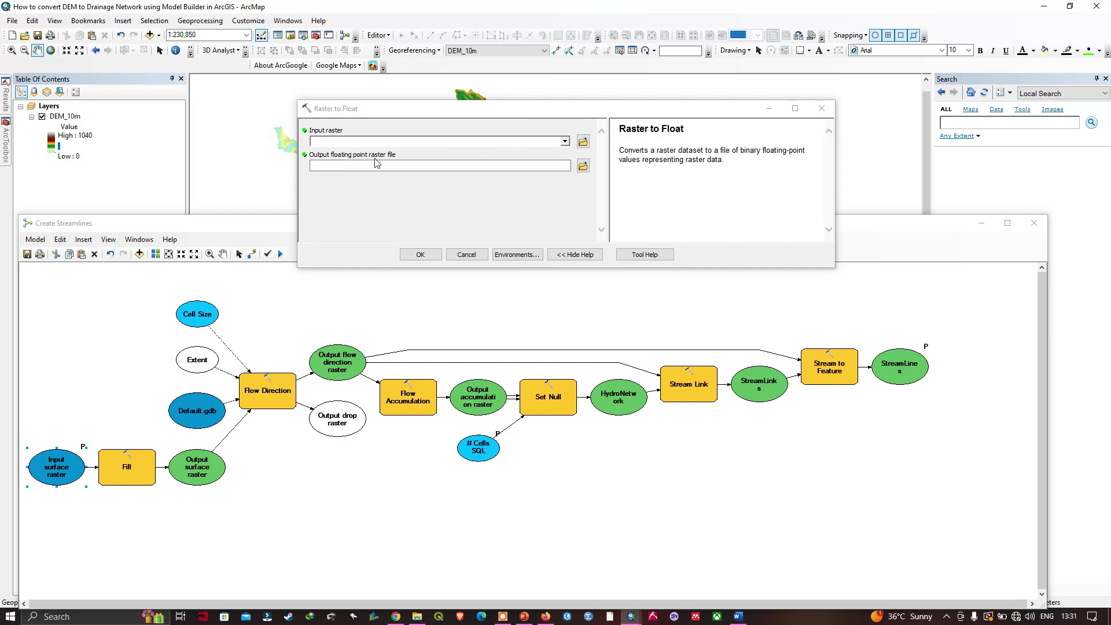
Dismiss the Raster to Float tool and run the entire Create Streamlines model, closing its progress window once complete
{"action": "left_click", "coordinate": [821, 109]}
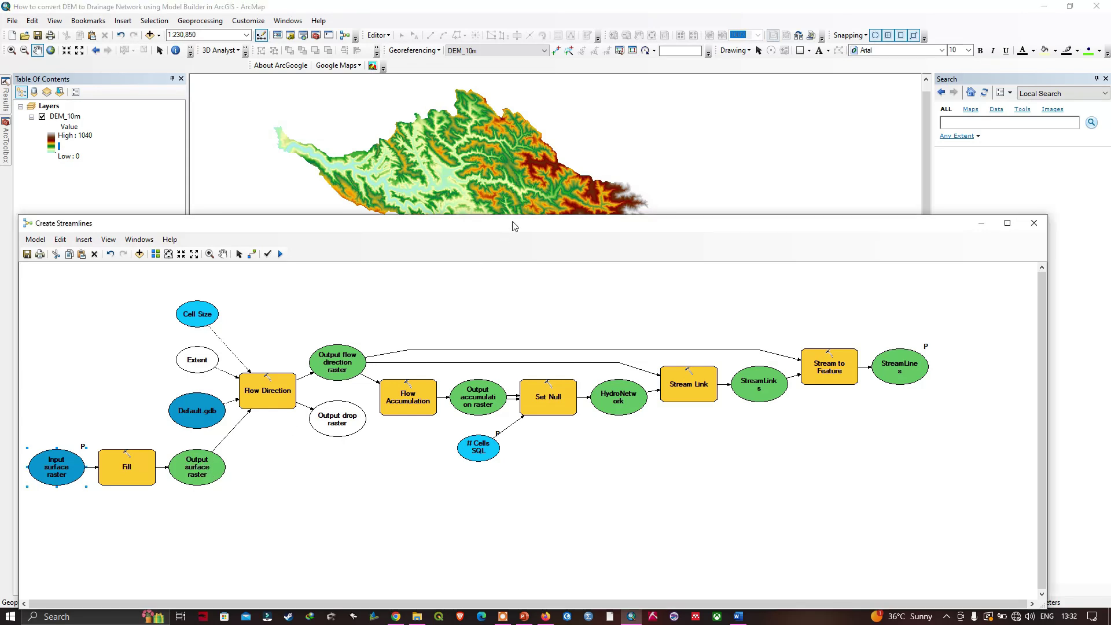
{"action": "left_click_drag", "start_coordinate": [513, 226], "coordinate": [522, 154]}
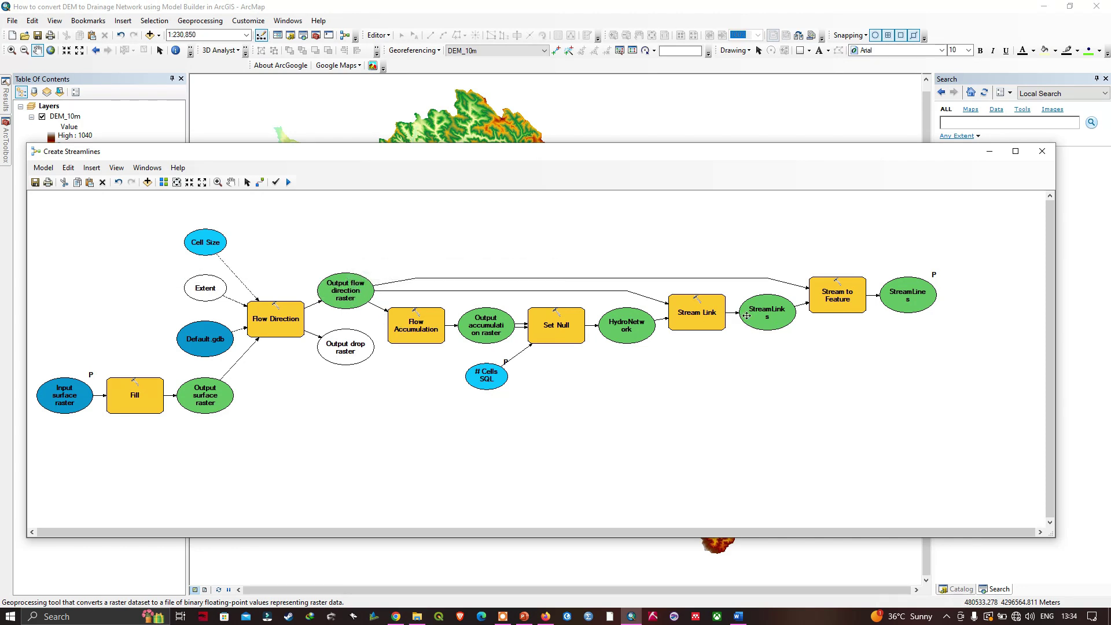
{"action": "mouse_move", "coordinate": [746, 315]}
{"action": "left_click", "coordinate": [289, 183]}
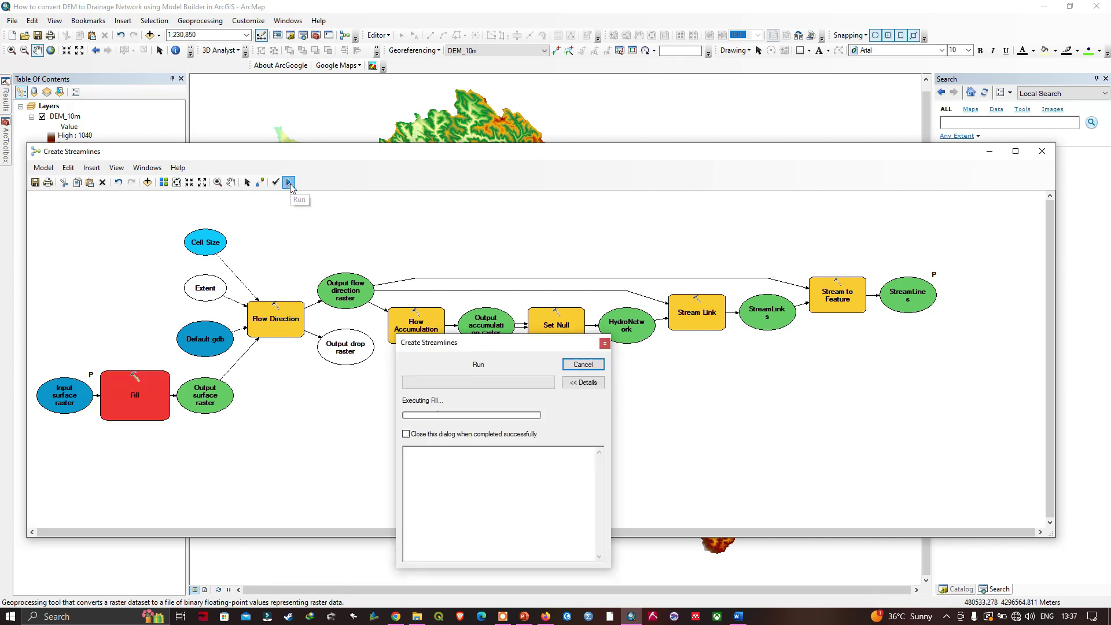
{"action": "left_click_drag", "start_coordinate": [532, 345], "coordinate": [725, 347]}
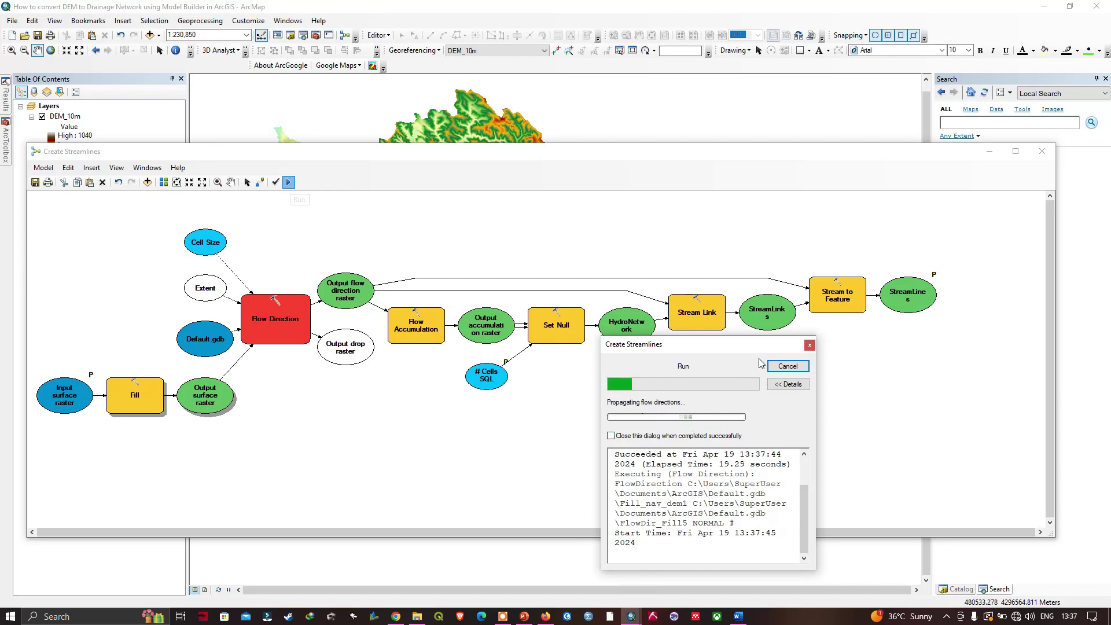
{"action": "left_click_drag", "start_coordinate": [752, 347], "coordinate": [716, 372]}
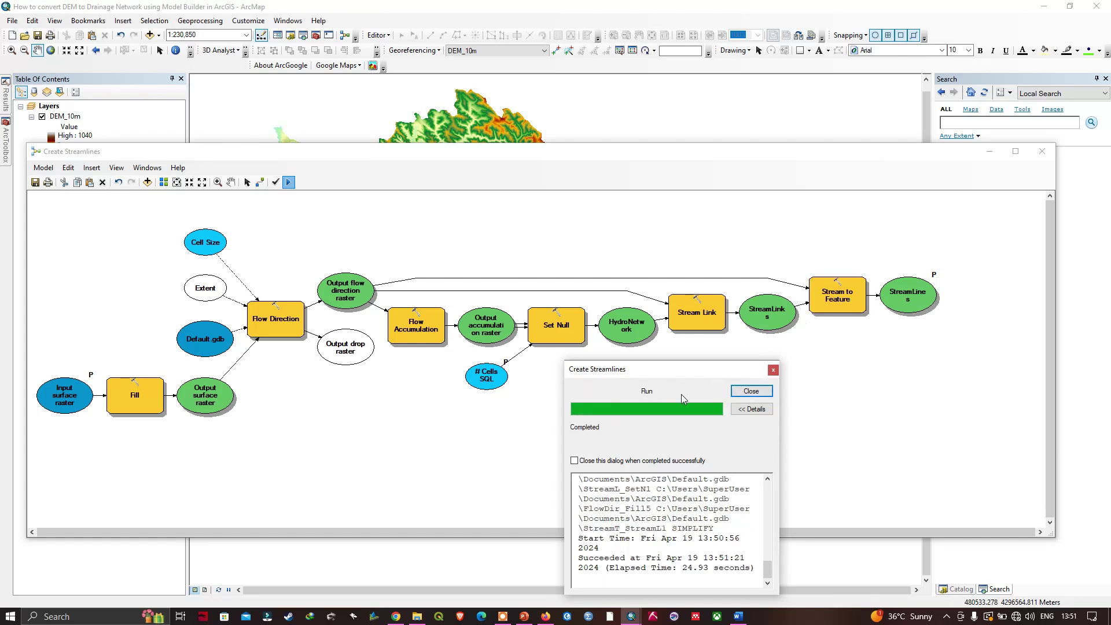
{"action": "left_click_drag", "start_coordinate": [722, 371], "coordinate": [709, 338]}
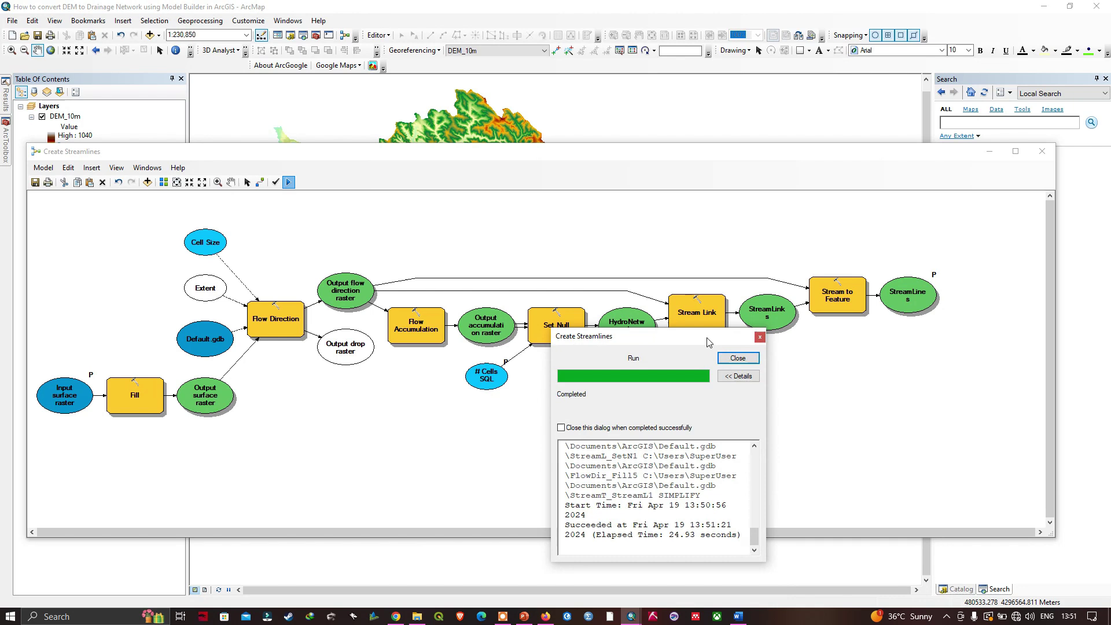
{"action": "left_click", "coordinate": [738, 359]}
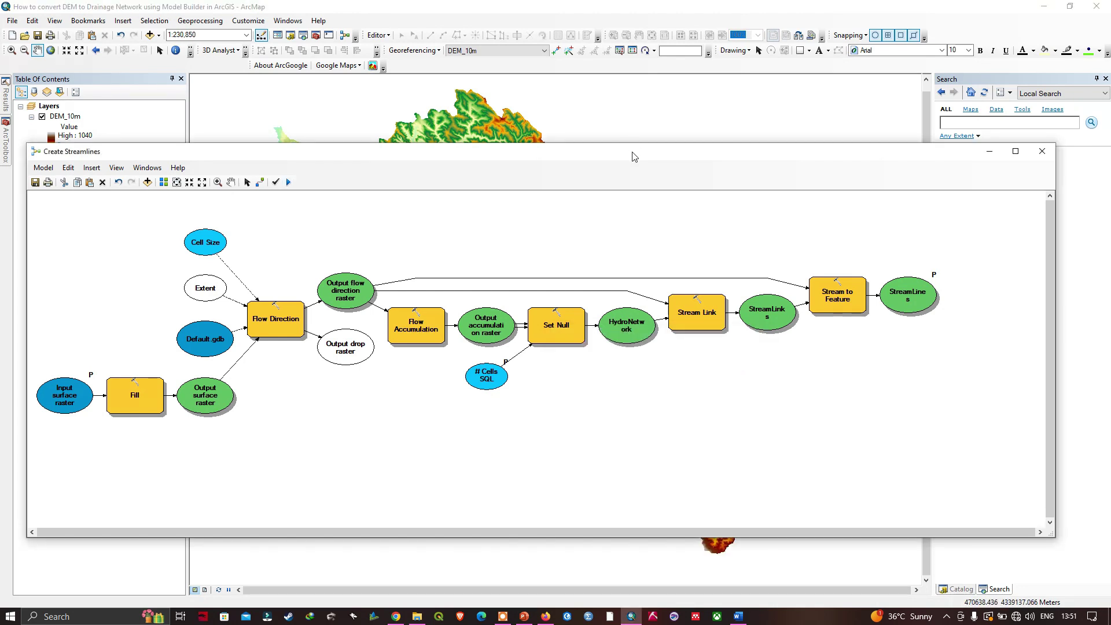
Add the model's StreamLines output to the map display and minimize the model window
{"action": "left_click_drag", "start_coordinate": [633, 155], "coordinate": [668, 119]}
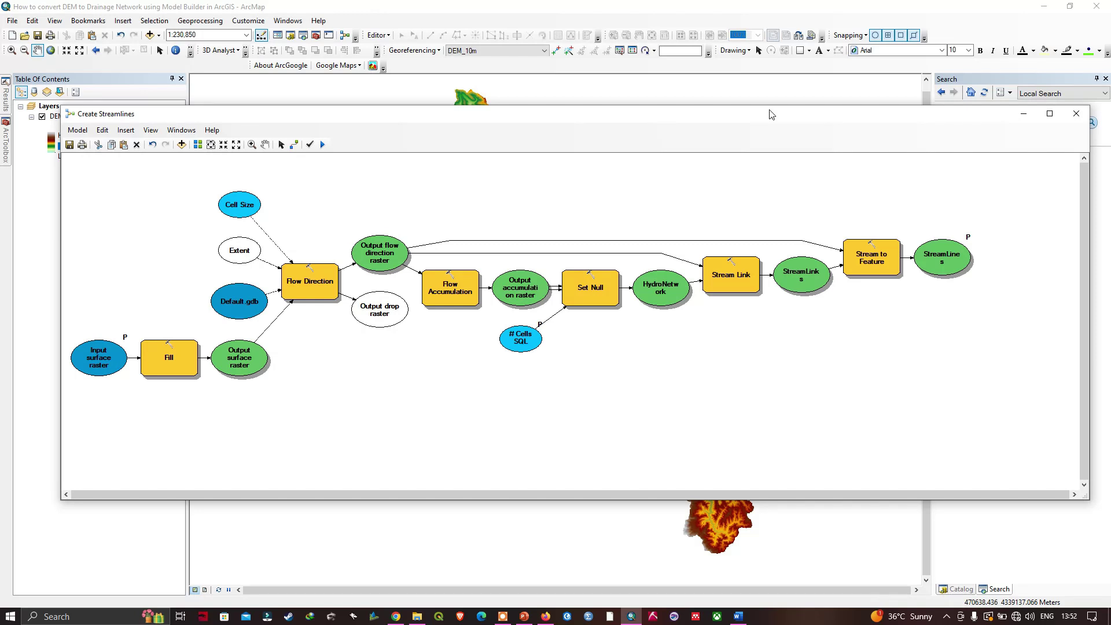
{"action": "right_click", "coordinate": [951, 267]}
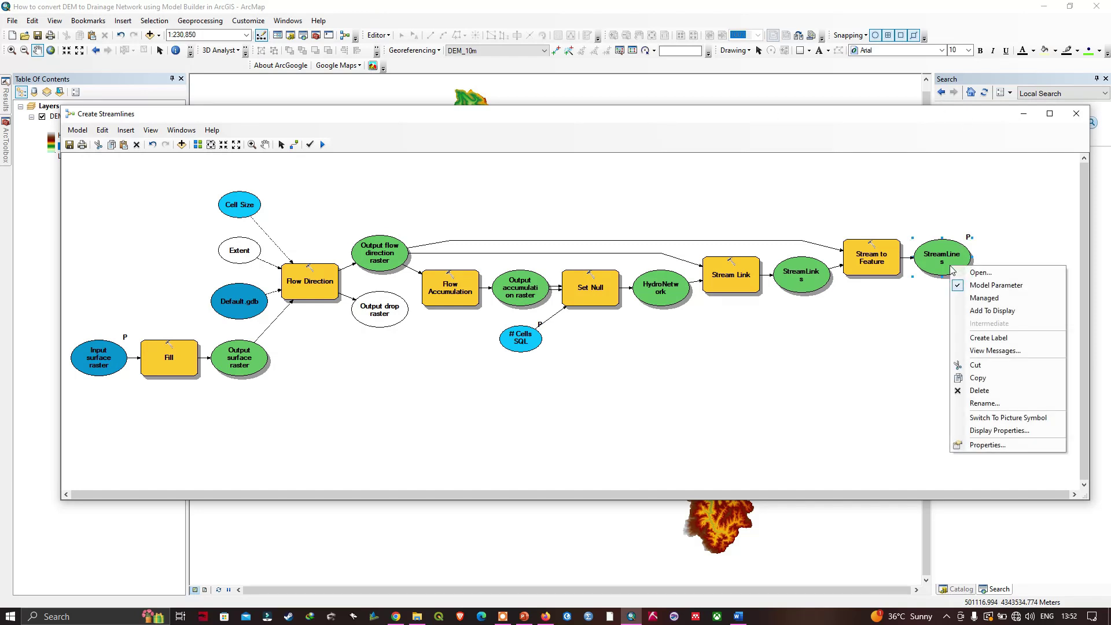
{"action": "left_click", "coordinate": [985, 311]}
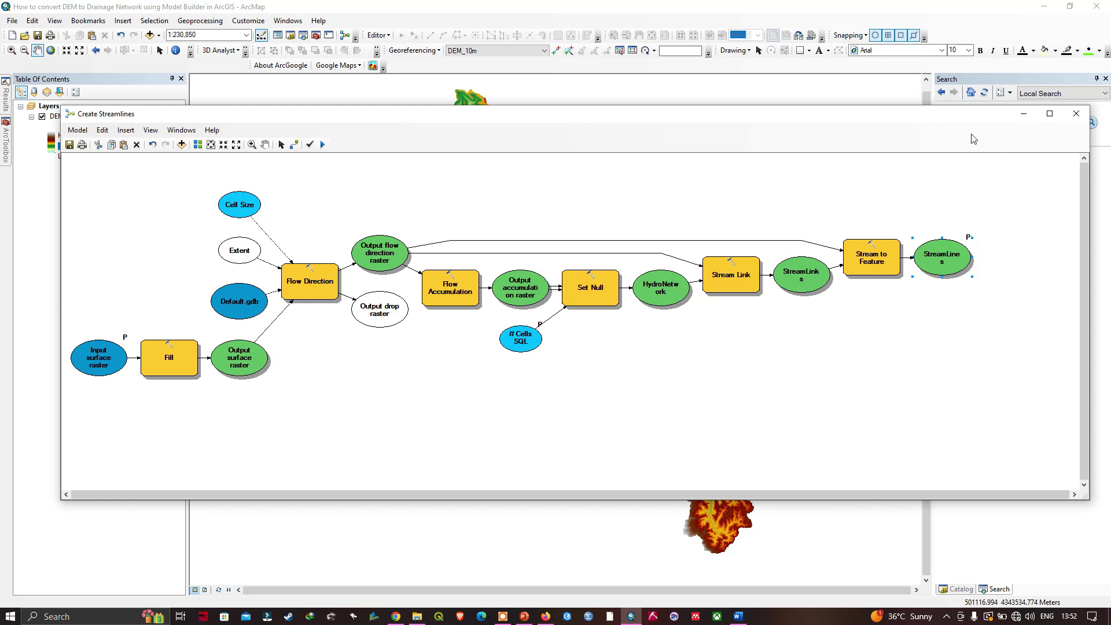
{"action": "left_click", "coordinate": [1023, 114]}
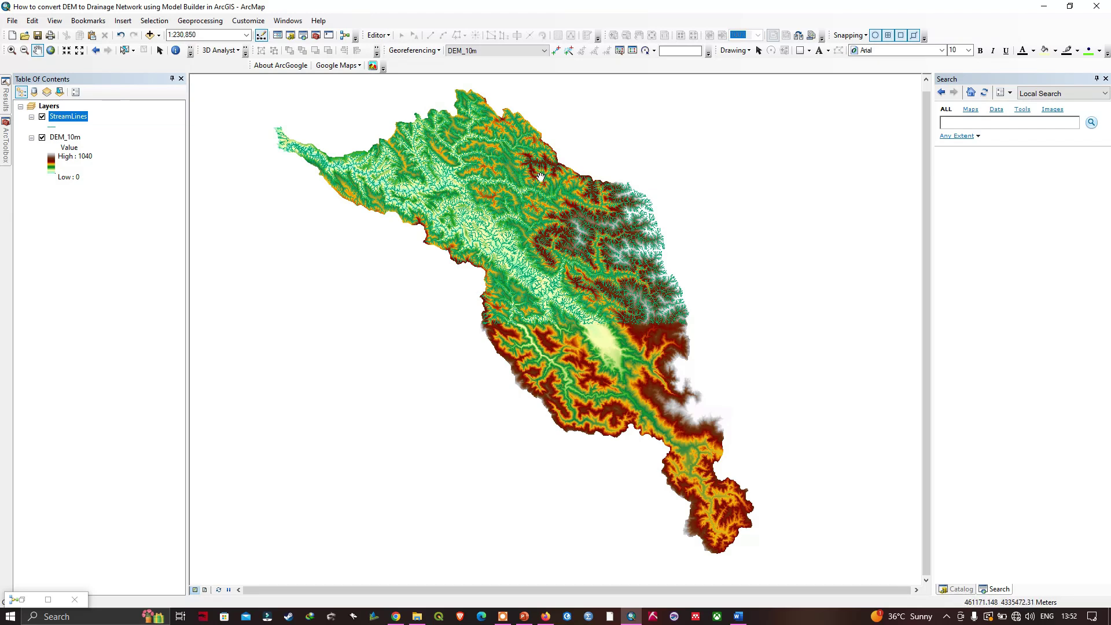
Change the StreamLines layer's line symbol to the River style
{"action": "left_click_drag", "start_coordinate": [537, 176], "coordinate": [515, 188]}
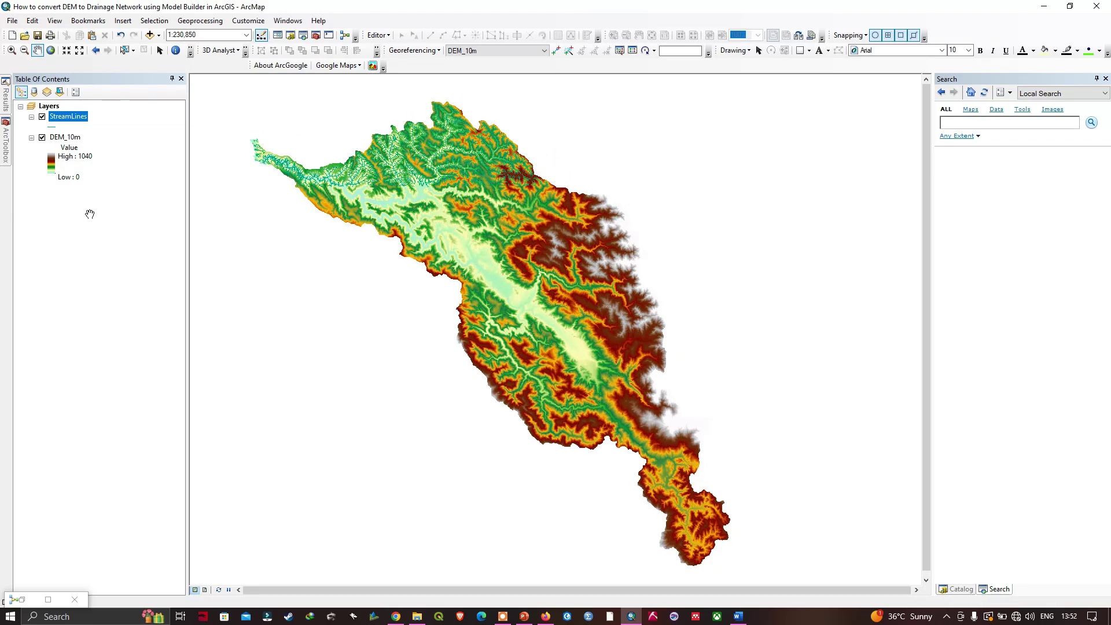
{"action": "left_click", "coordinate": [54, 127]}
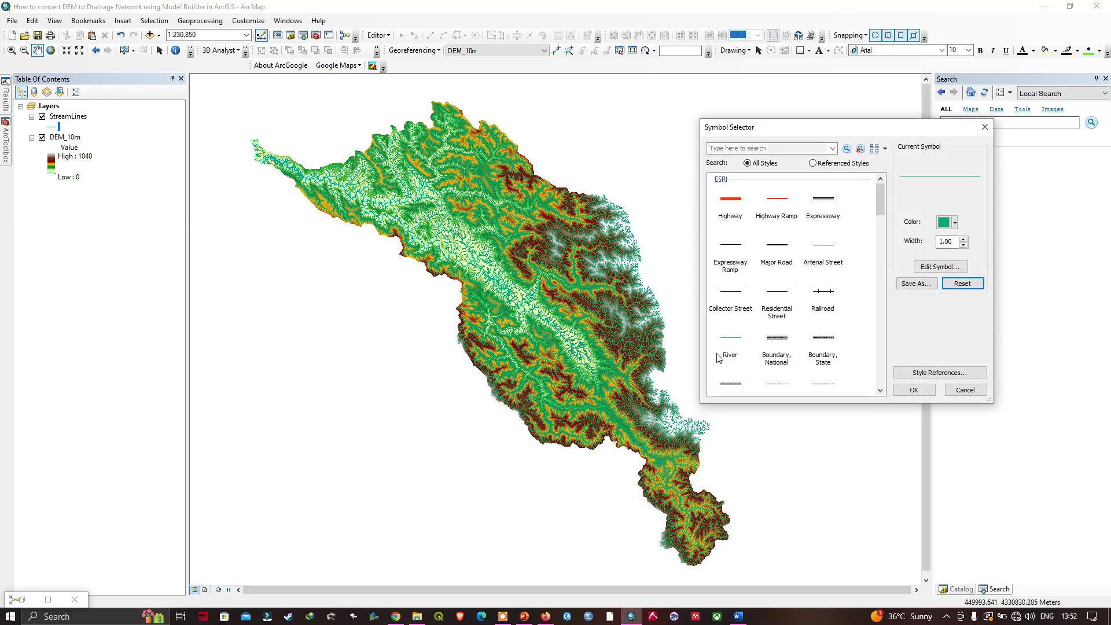
{"action": "left_click", "coordinate": [732, 341]}
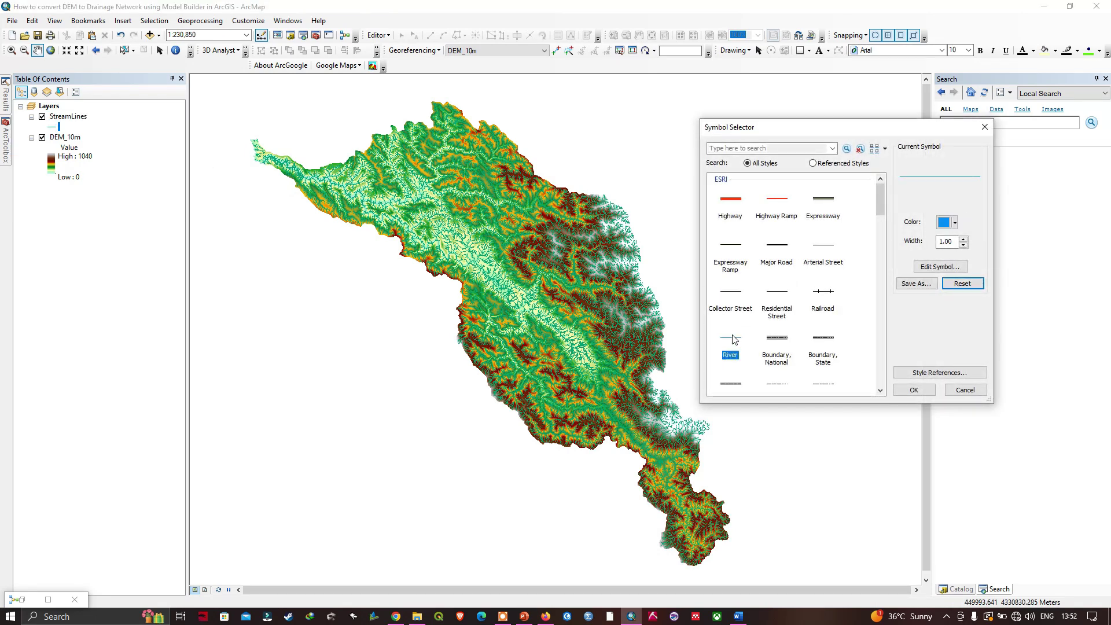
{"action": "left_click", "coordinate": [913, 389]}
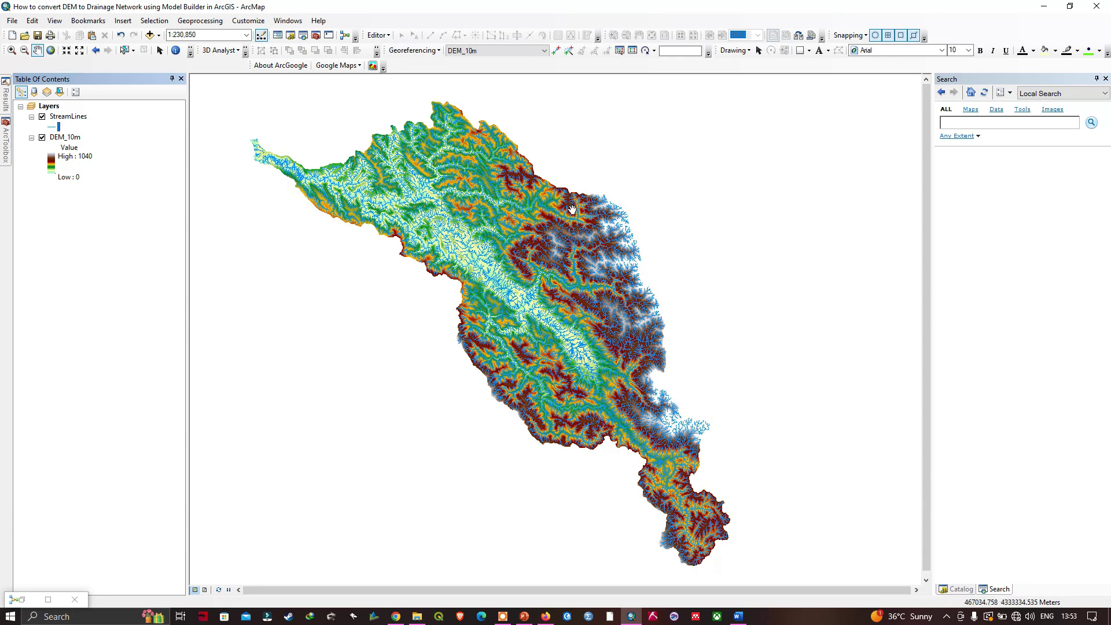
Examine the stream lines up close over the northeastern part of the DEM
{"action": "scroll", "coordinate": [572, 207], "scroll_direction": "up", "scroll_amount": 1}
{"action": "scroll", "coordinate": [572, 207], "scroll_direction": "up", "scroll_amount": 3}
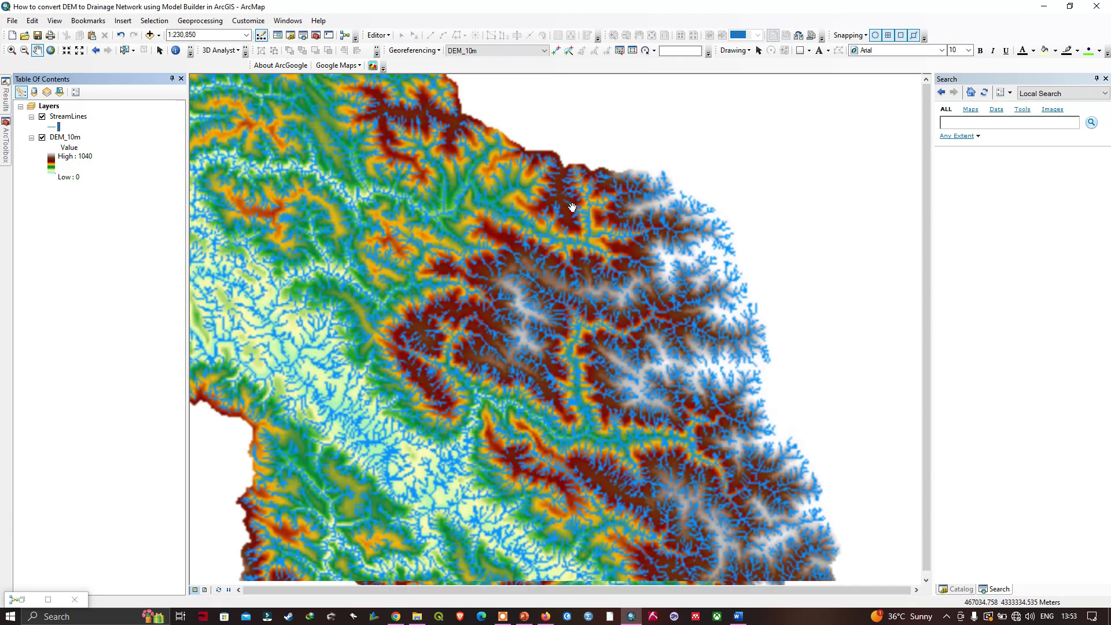
{"action": "left_click_drag", "start_coordinate": [398, 231], "coordinate": [510, 234]}
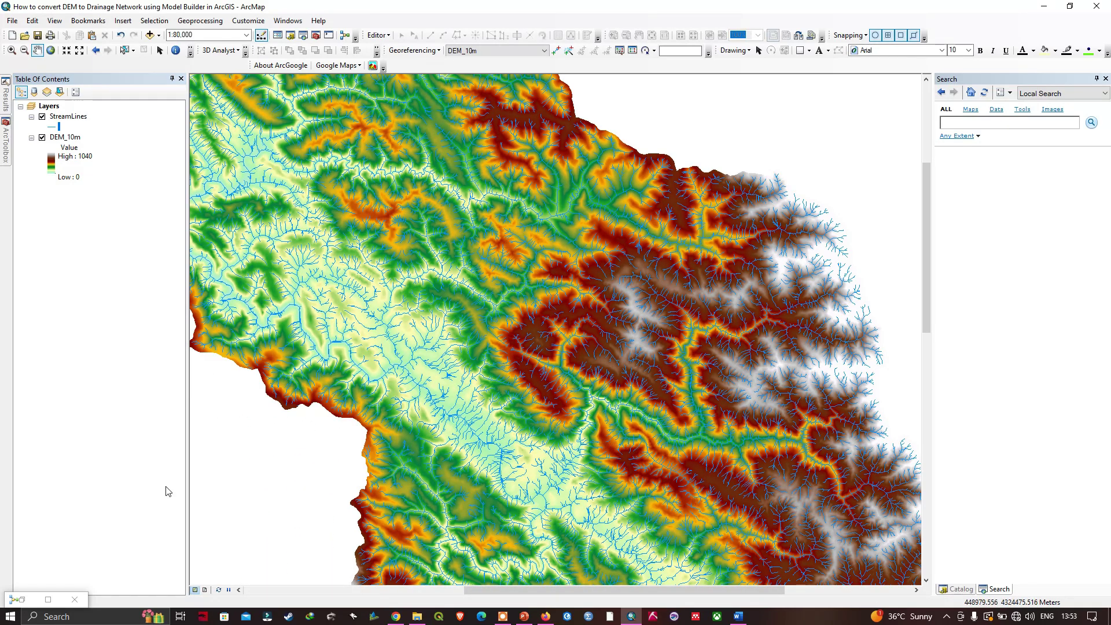
Restore the Create Streamlines model and review its # Cells SQL Expression, leaving the dialog without saving any edit
{"action": "left_click", "coordinate": [22, 602]}
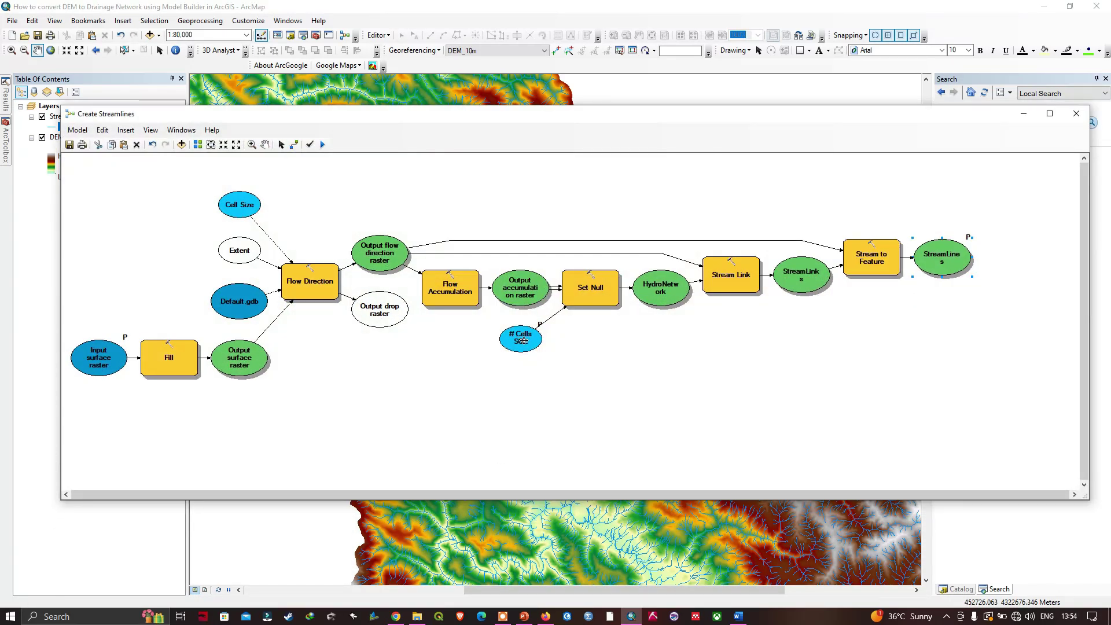
{"action": "right_click", "coordinate": [525, 341]}
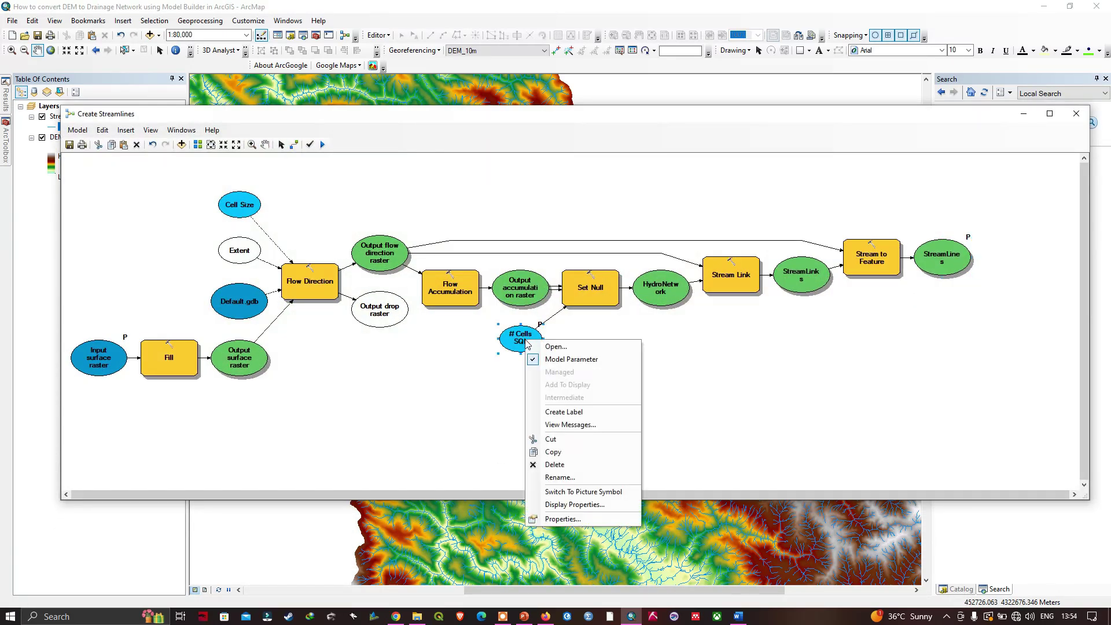
{"action": "left_click", "coordinate": [556, 346]}
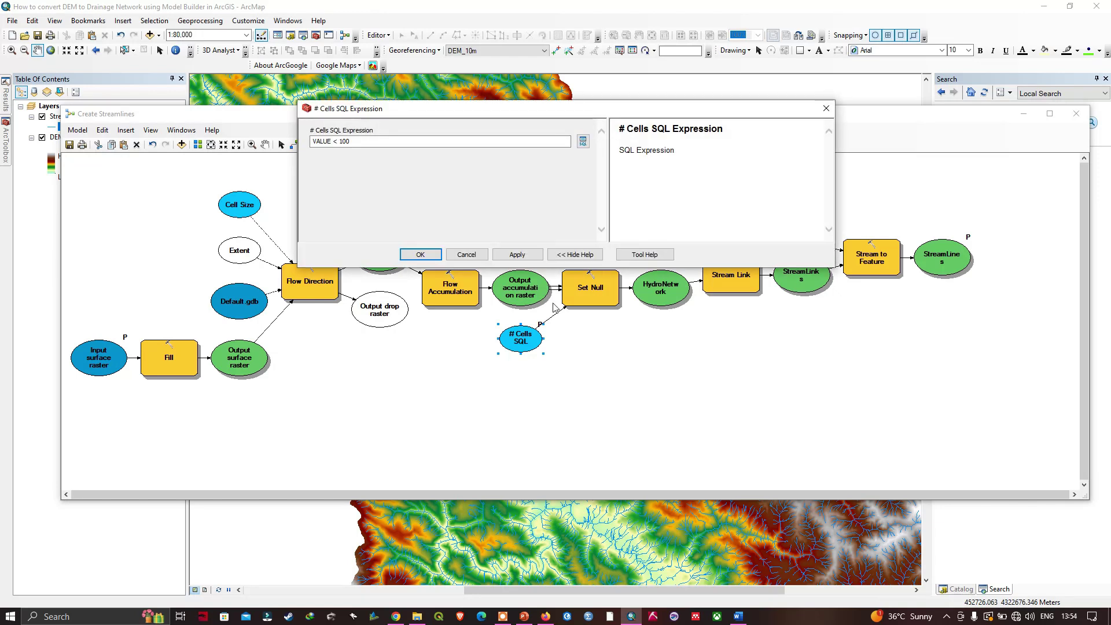
{"action": "left_click_drag", "start_coordinate": [559, 110], "coordinate": [535, 256]}
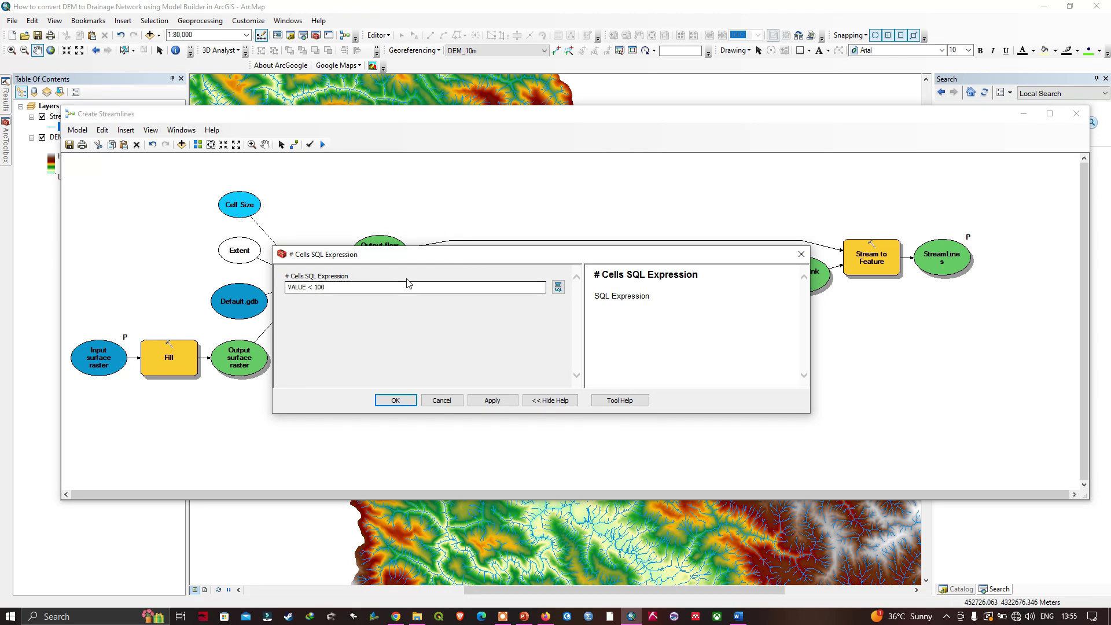
{"action": "left_click", "coordinate": [332, 288]}
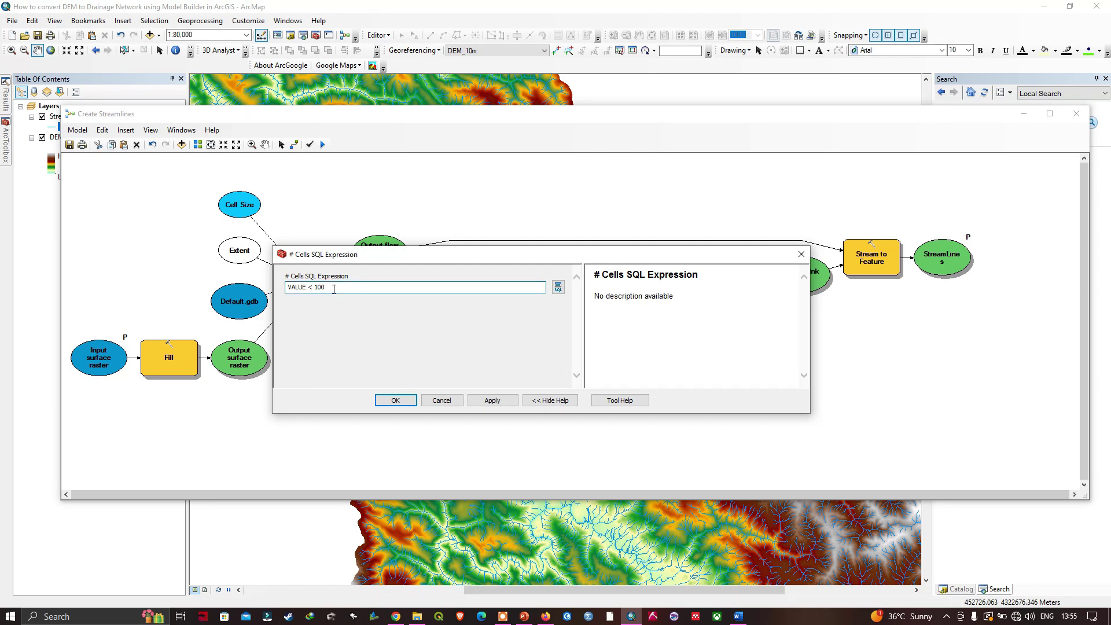
{"action": "type", "text": "0"}
{"action": "left_click", "coordinate": [442, 401]}
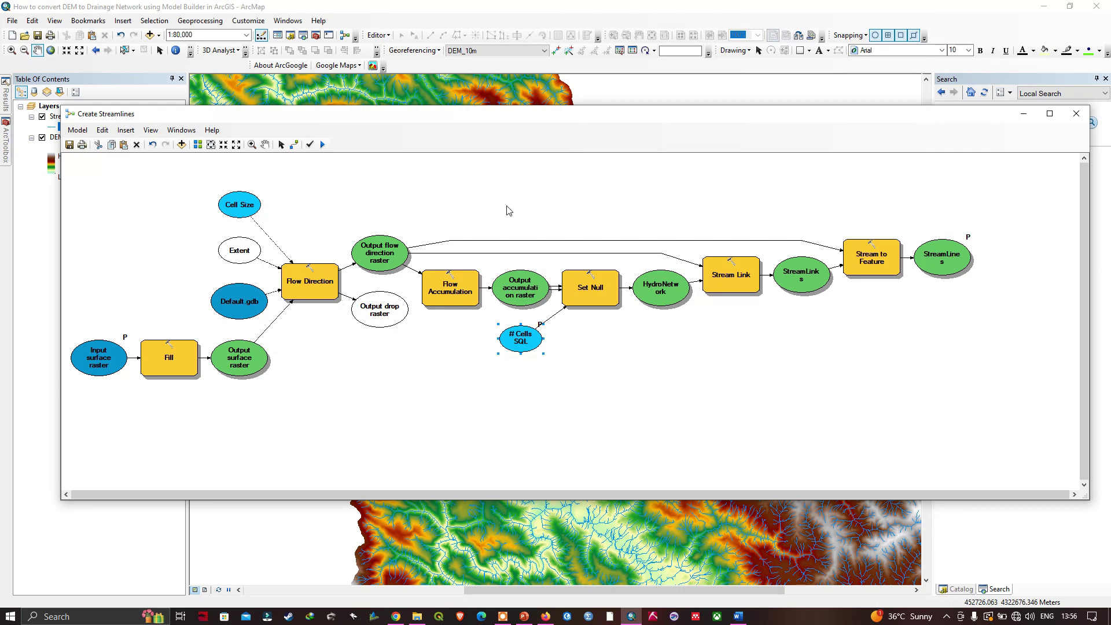
Move the model window clear of the layer list and add the Output flow direction raster to the map display
{"action": "left_click_drag", "start_coordinate": [554, 119], "coordinate": [565, 232]}
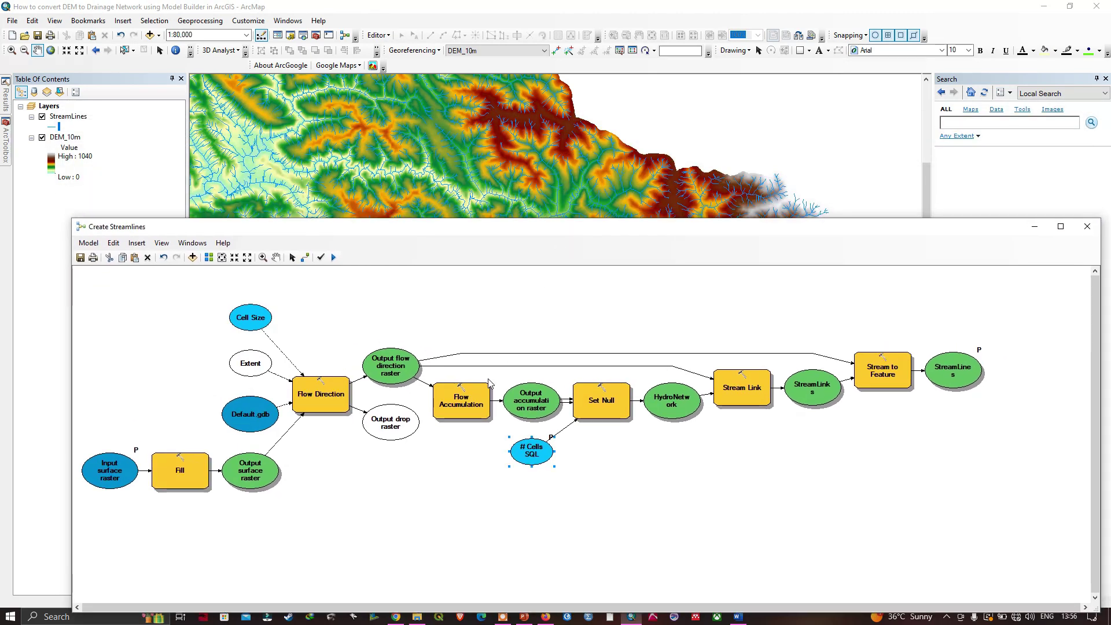
{"action": "right_click", "coordinate": [384, 363]}
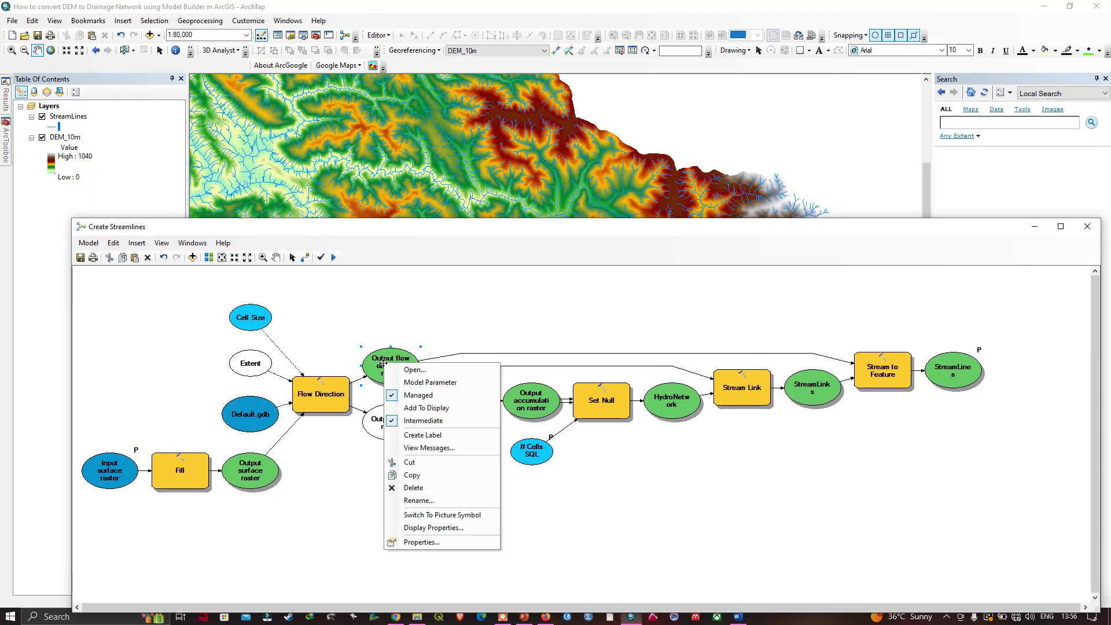
{"action": "left_click", "coordinate": [425, 326]}
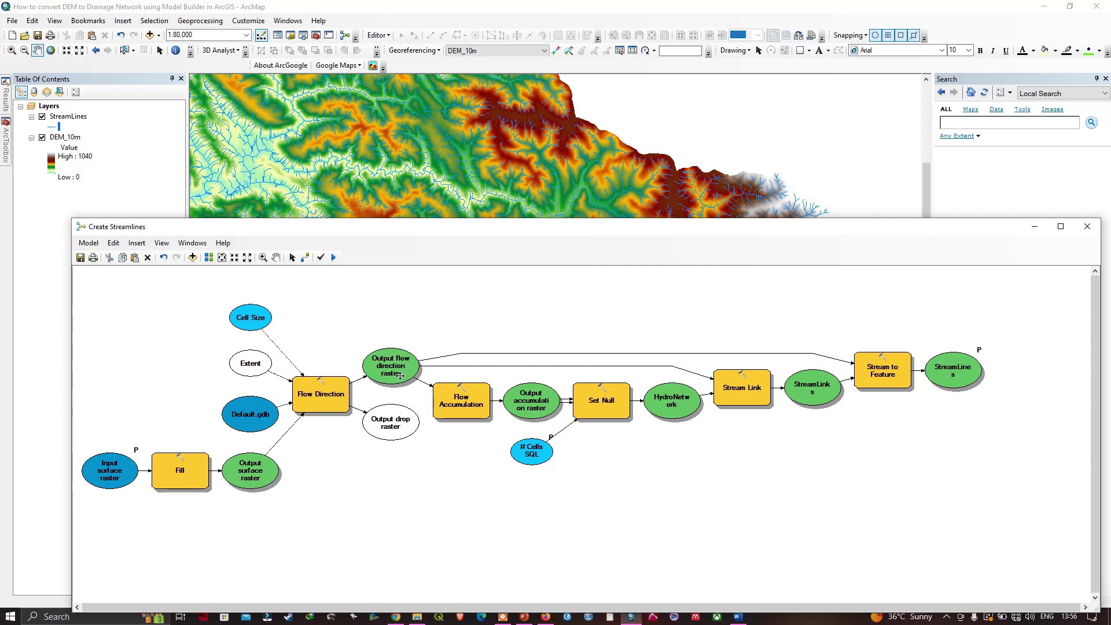
{"action": "right_click", "coordinate": [396, 369]}
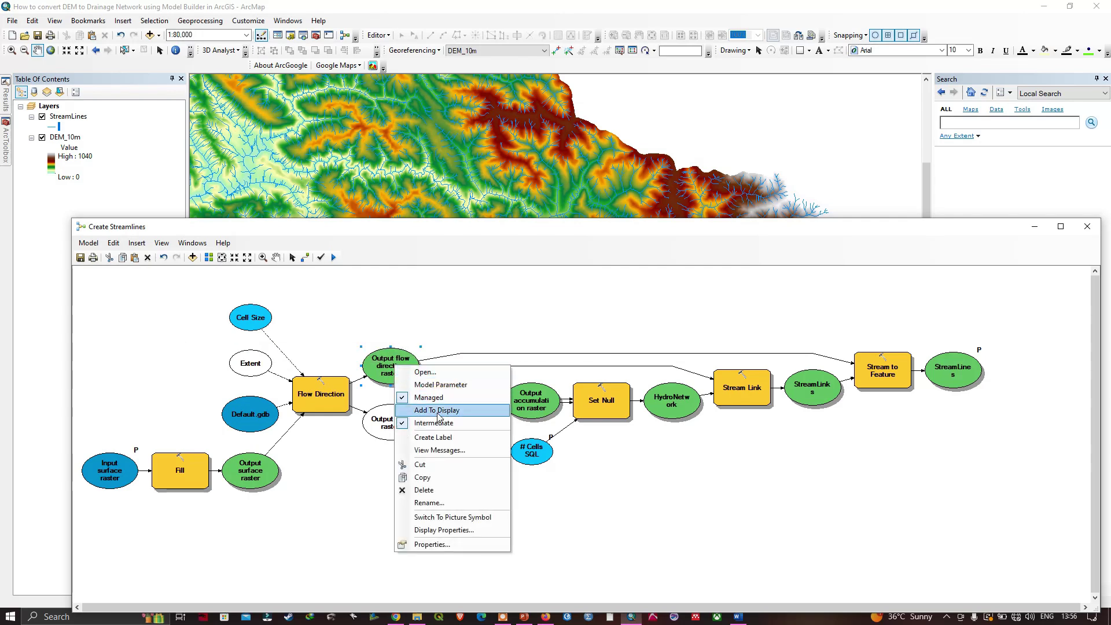